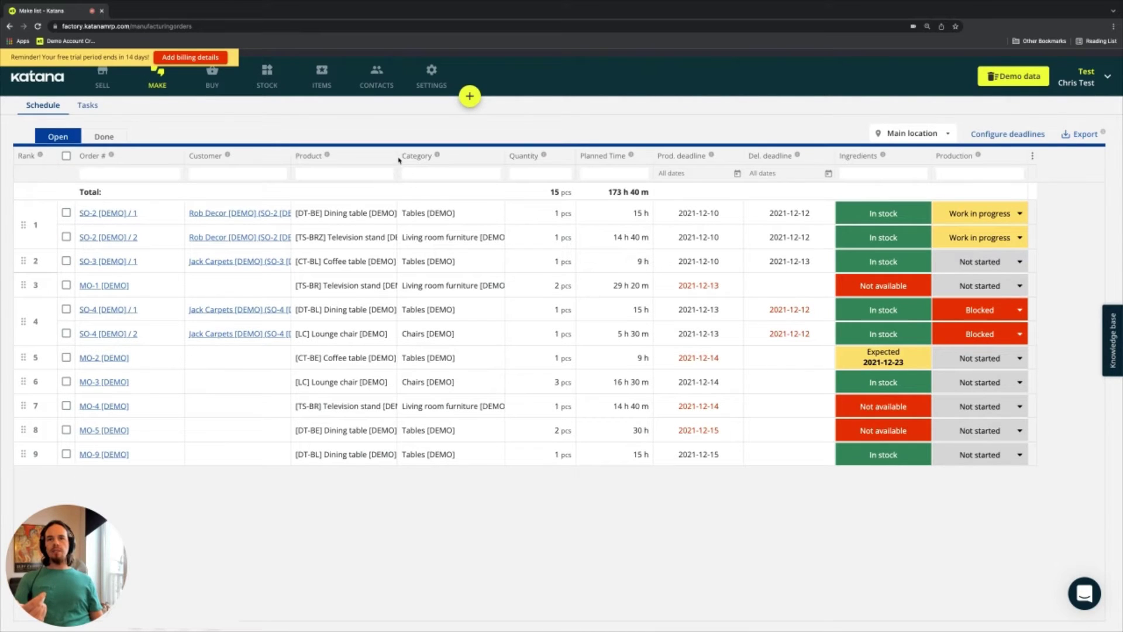
# Widen the Product column and set the production status of both rank 1 manufacturing orders to Not started.
pyautogui.moveTo(395, 155); pyautogui.dragTo(434, 153)
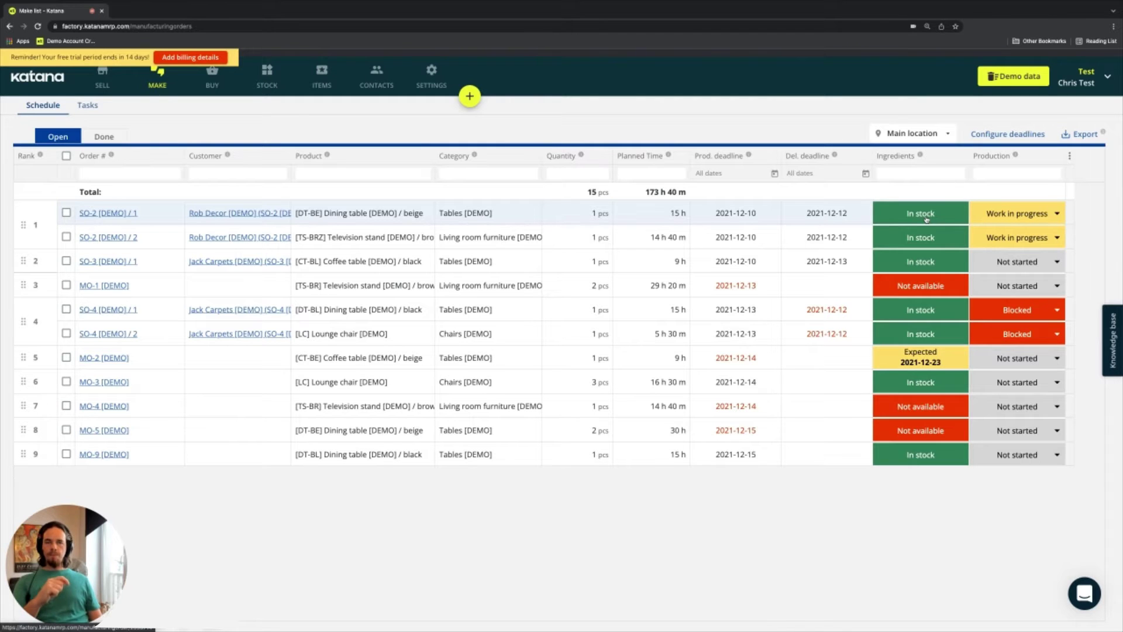
pyautogui.click(1040, 214)
pyautogui.click(1009, 236)
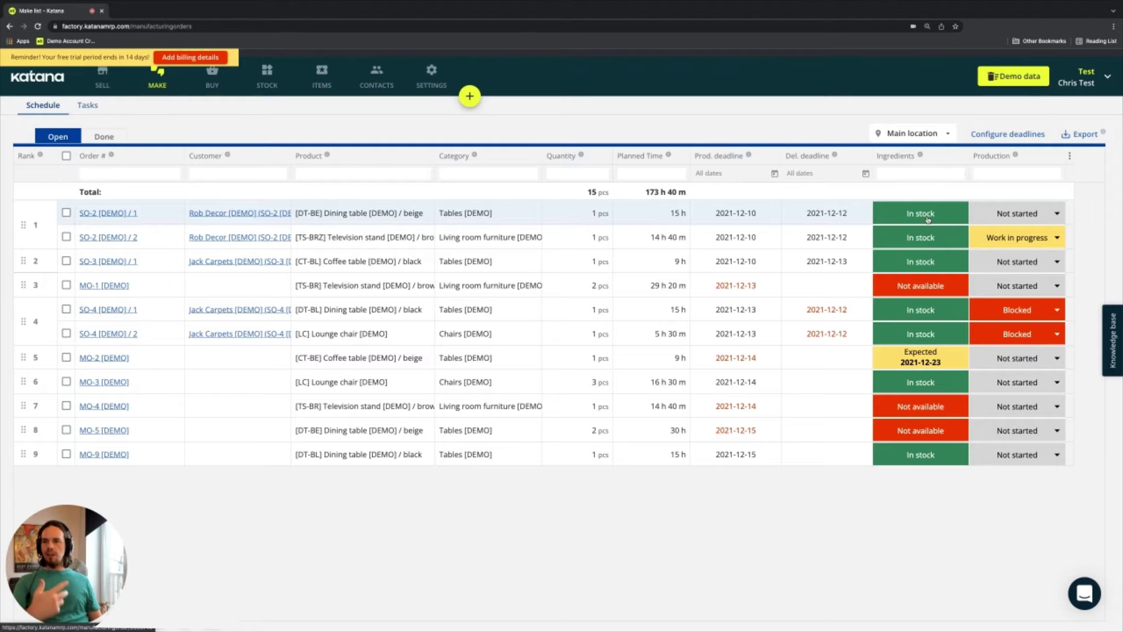
pyautogui.click(1031, 216)
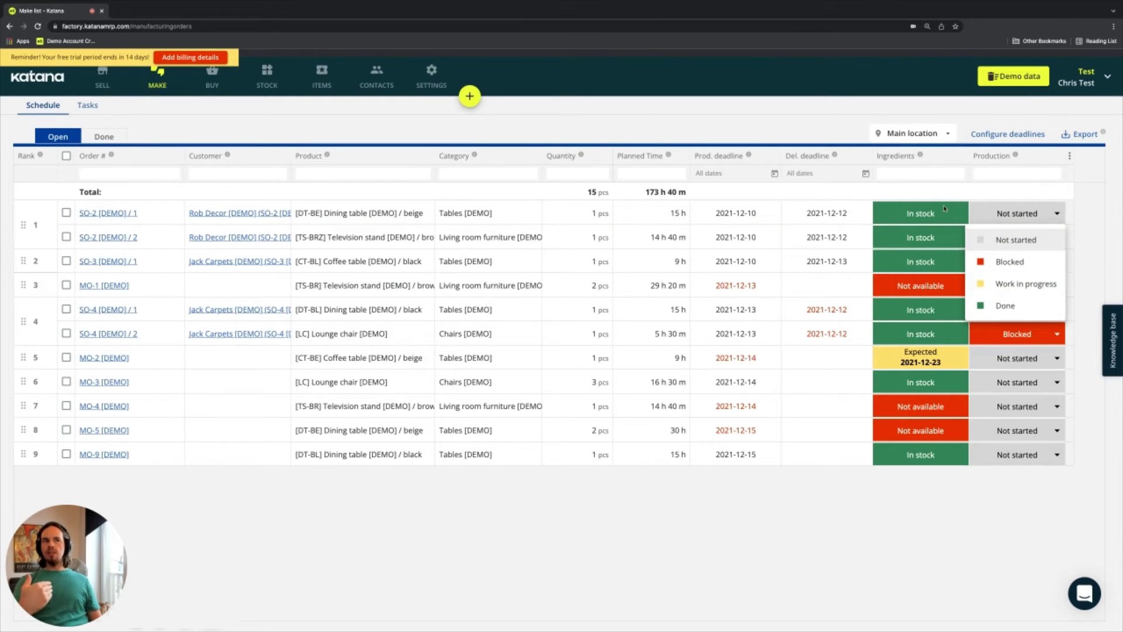
pyautogui.click(1097, 206)
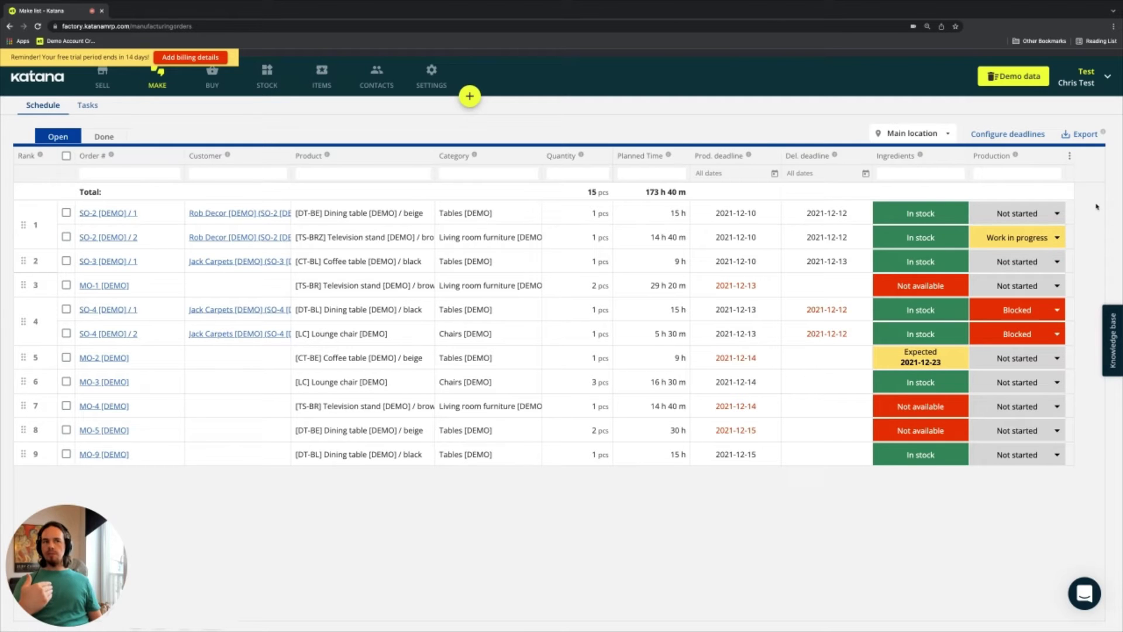
pyautogui.click(1032, 237)
pyautogui.click(1010, 273)
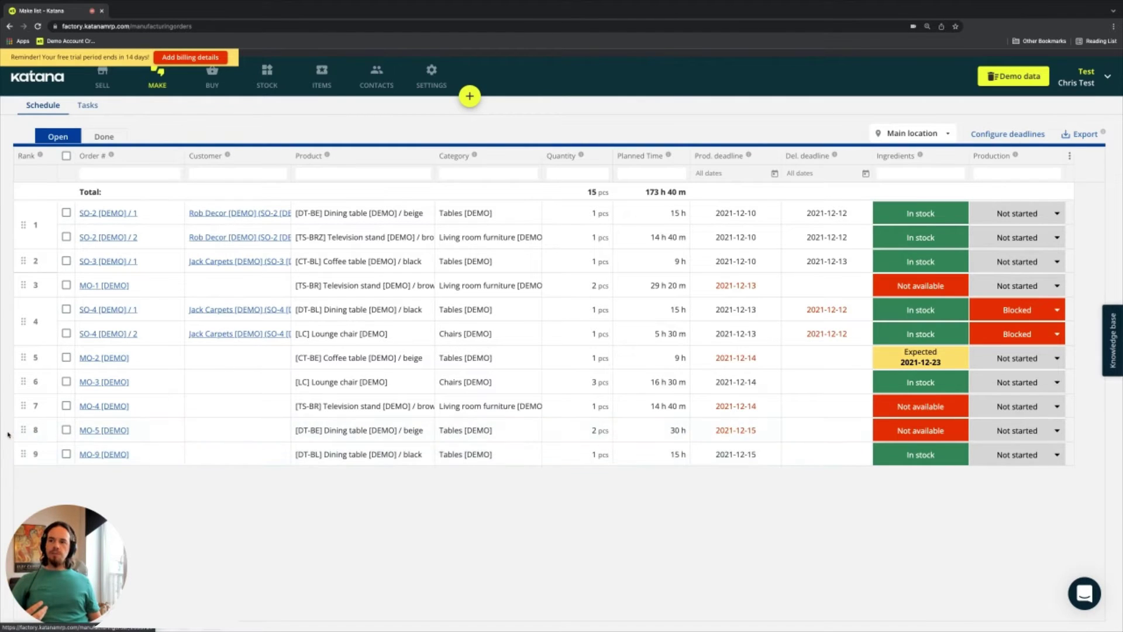
# Move the order for 2 beige dining tables from rank 8 to rank 1, trying it at rank 2 in between.
pyautogui.moveTo(22, 430); pyautogui.dragTo(21, 207)
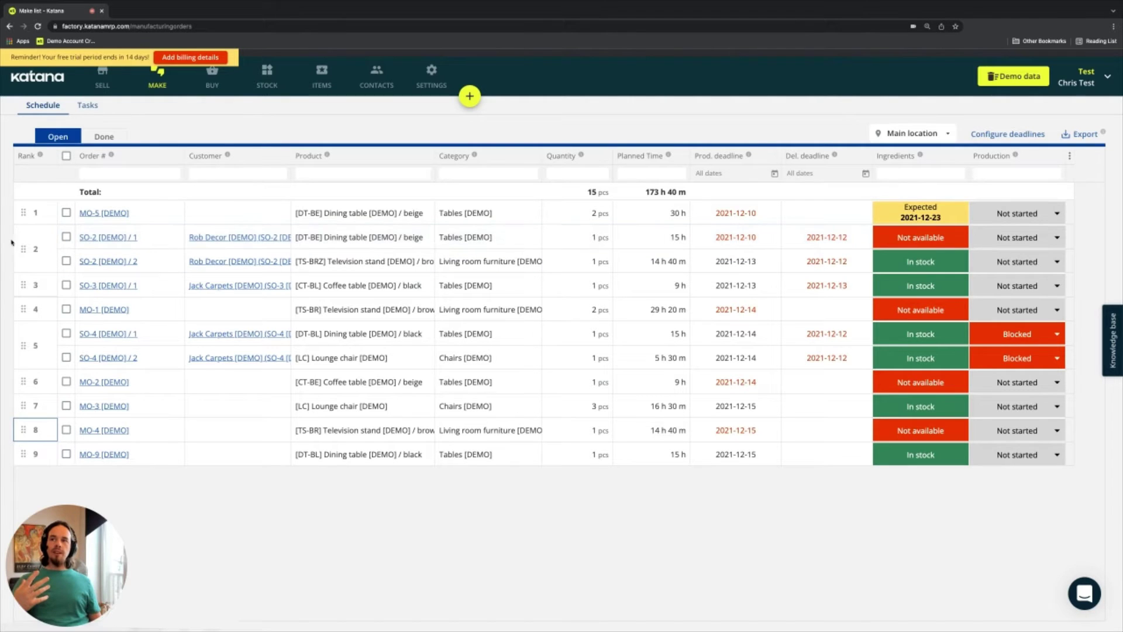
pyautogui.moveTo(23, 210); pyautogui.dragTo(24, 261)
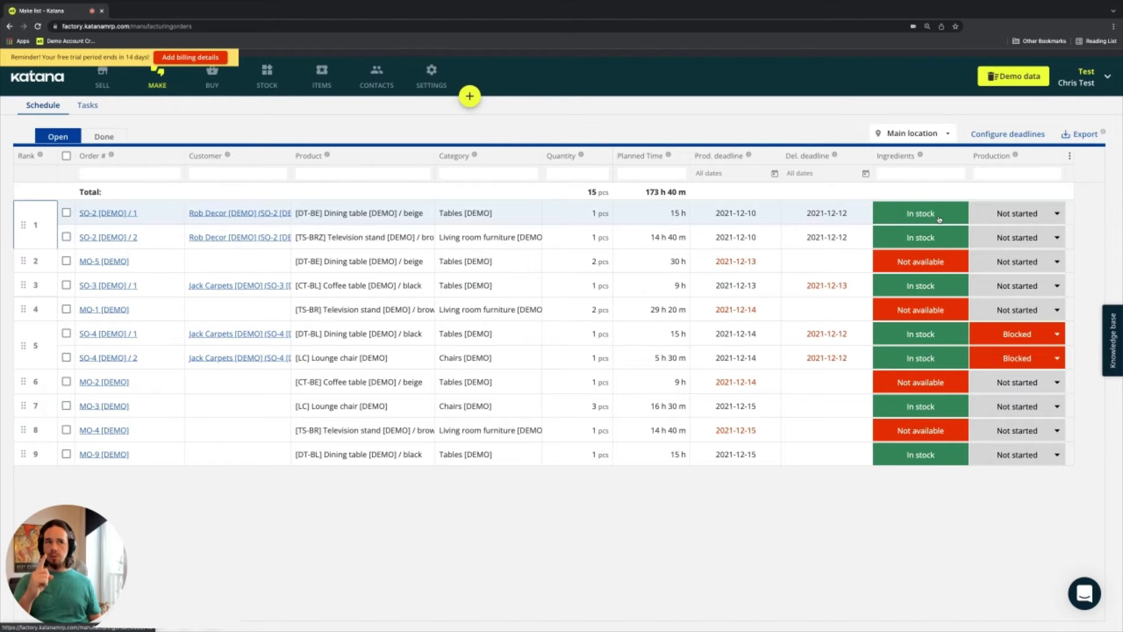
pyautogui.moveTo(24, 261); pyautogui.dragTo(26, 213)
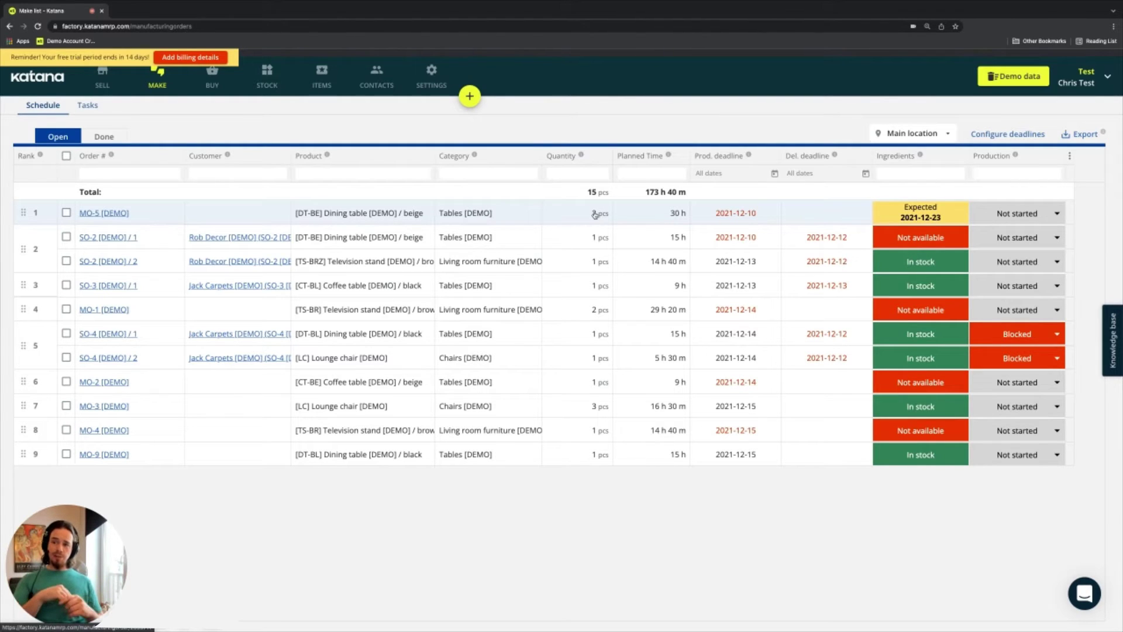
# Compare the ingredient availability in the manufacturing orders for 2 beige dining tables and 1 beige dining table, returning to the schedule after each.
pyautogui.click(165, 215)
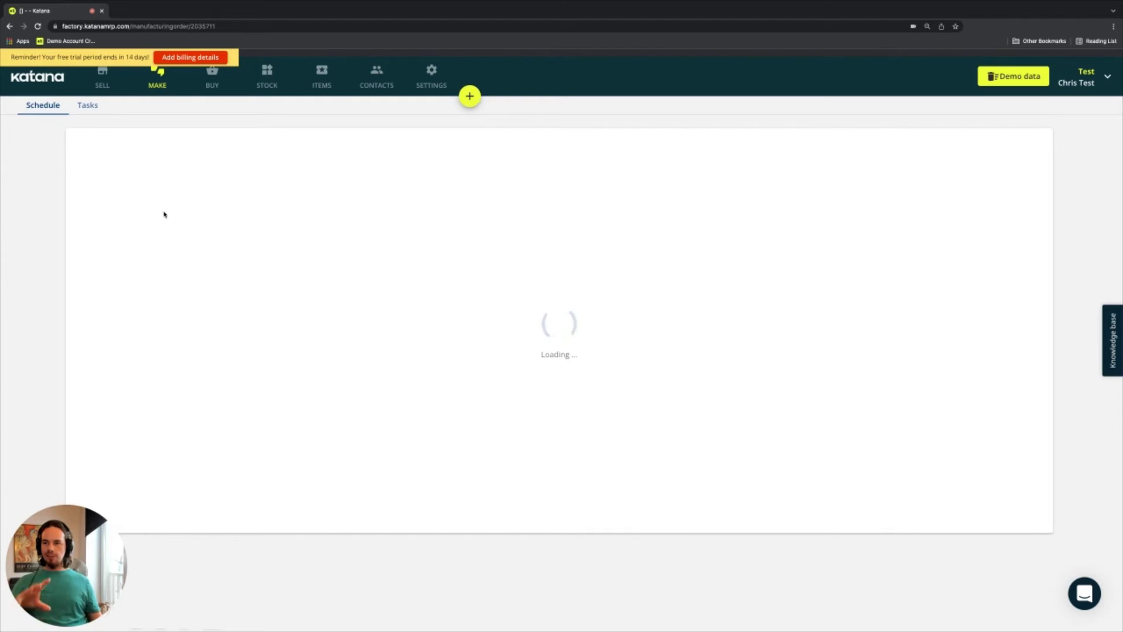
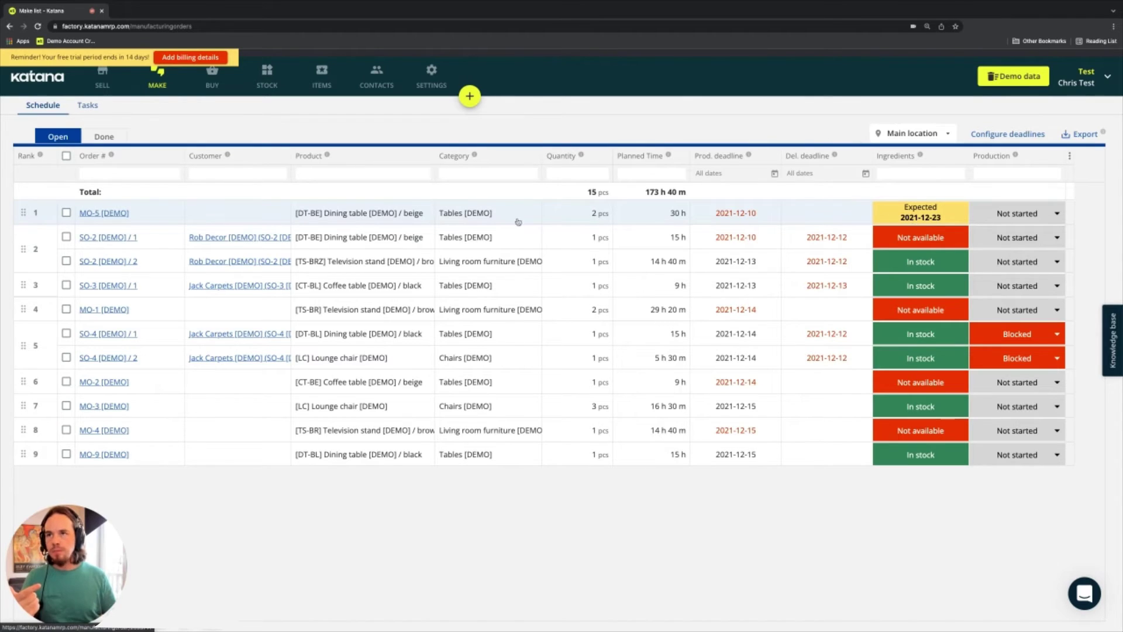
pyautogui.click(92, 238)
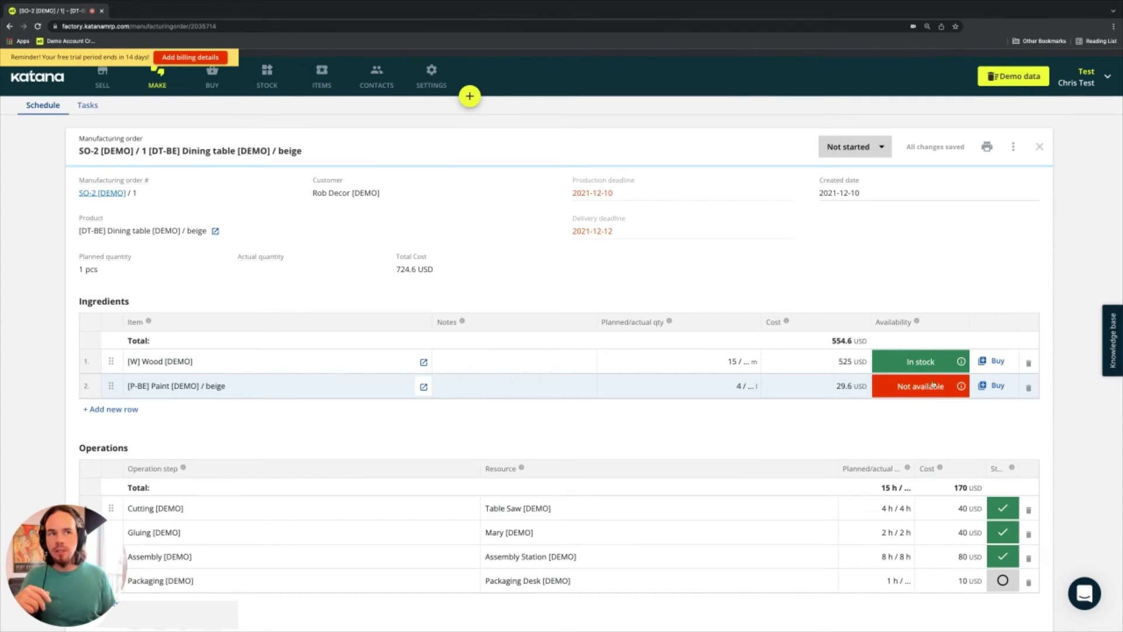
pyautogui.click(260, 387)
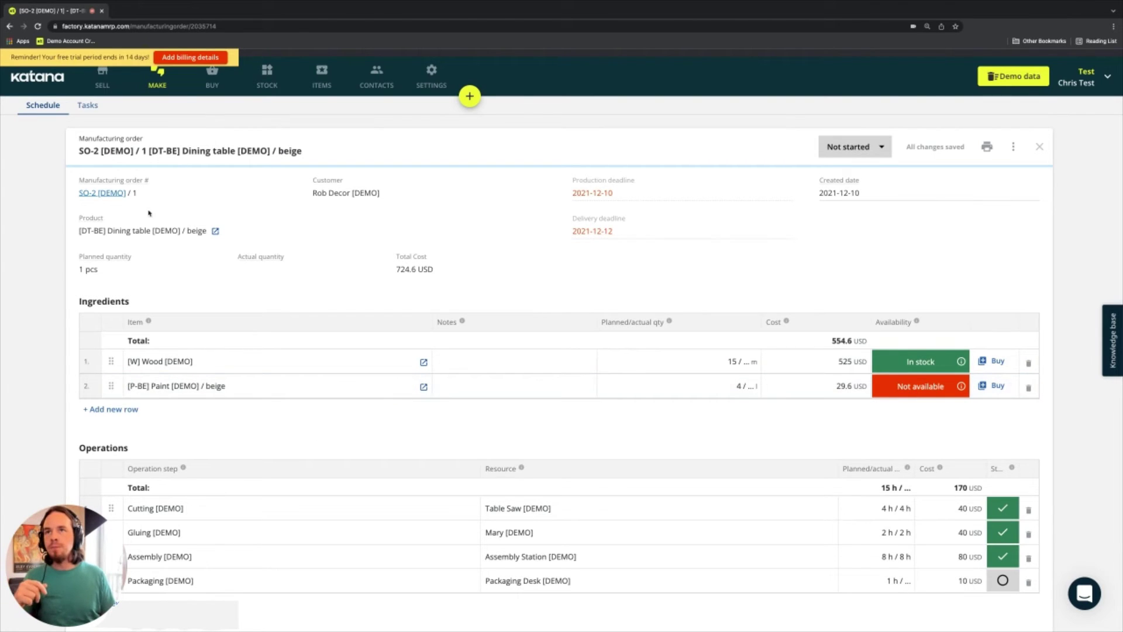
pyautogui.click(158, 79)
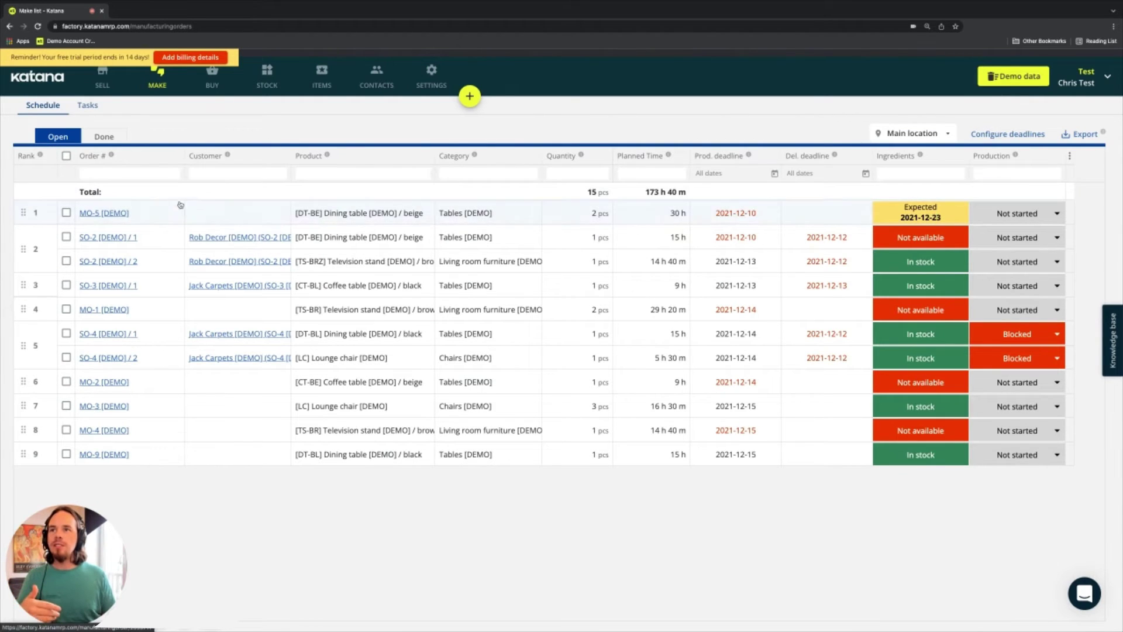
pyautogui.click(132, 212)
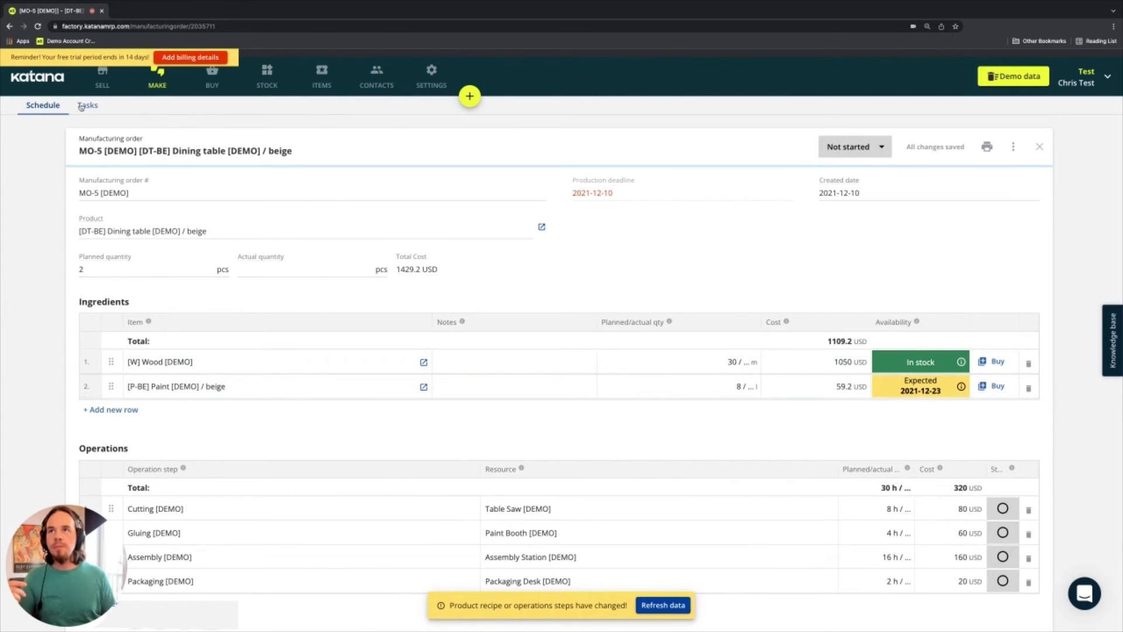
pyautogui.click(43, 105)
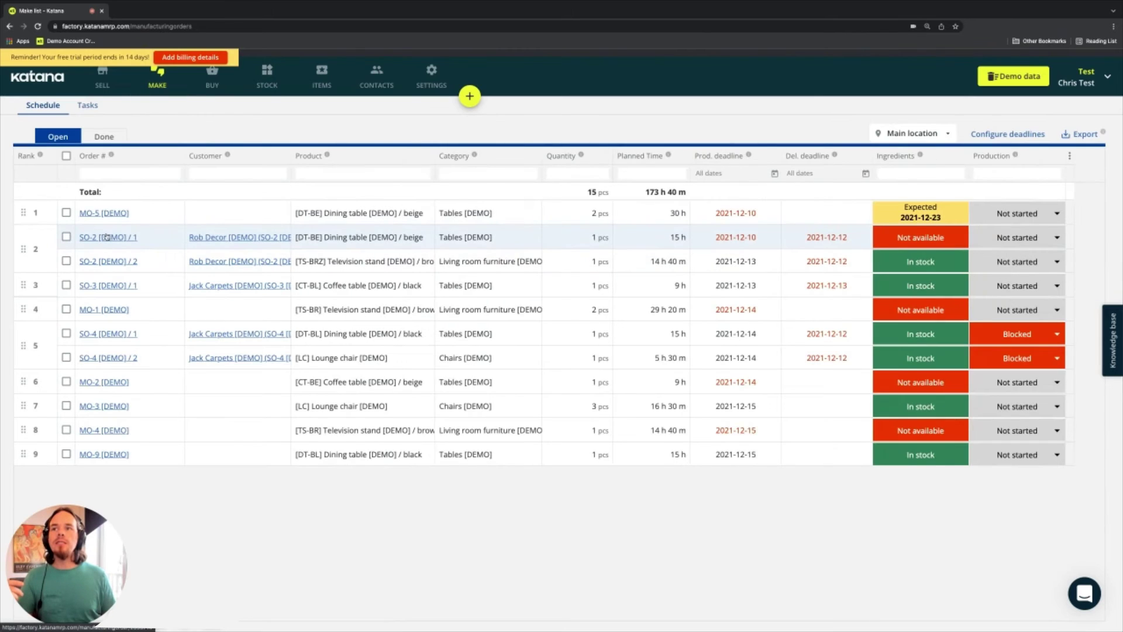
pyautogui.click(124, 237)
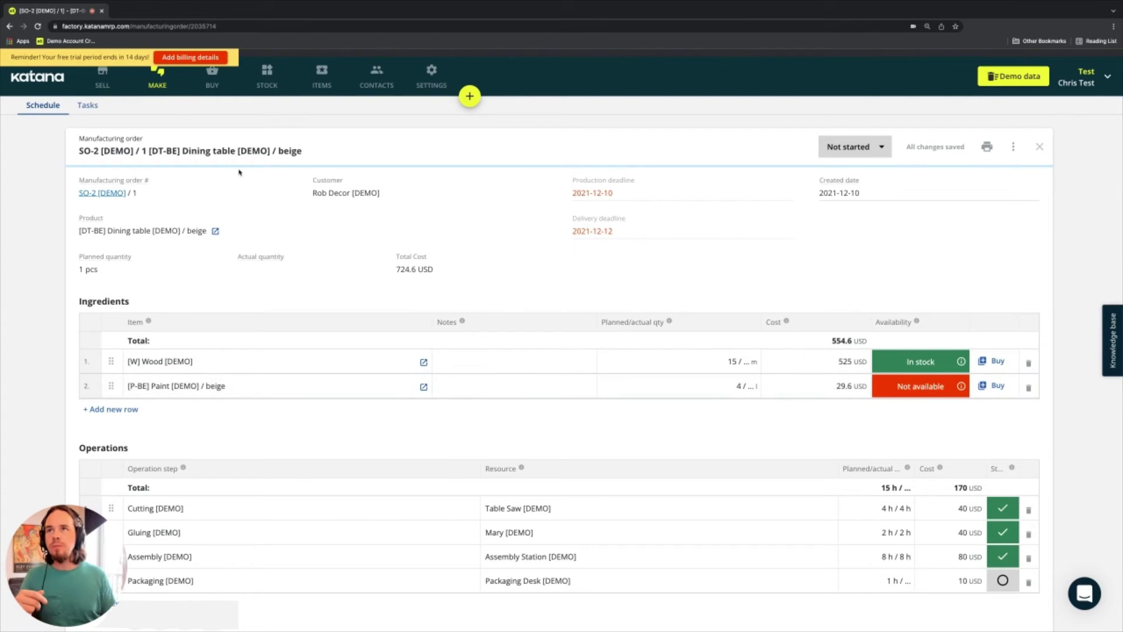
pyautogui.click(157, 79)
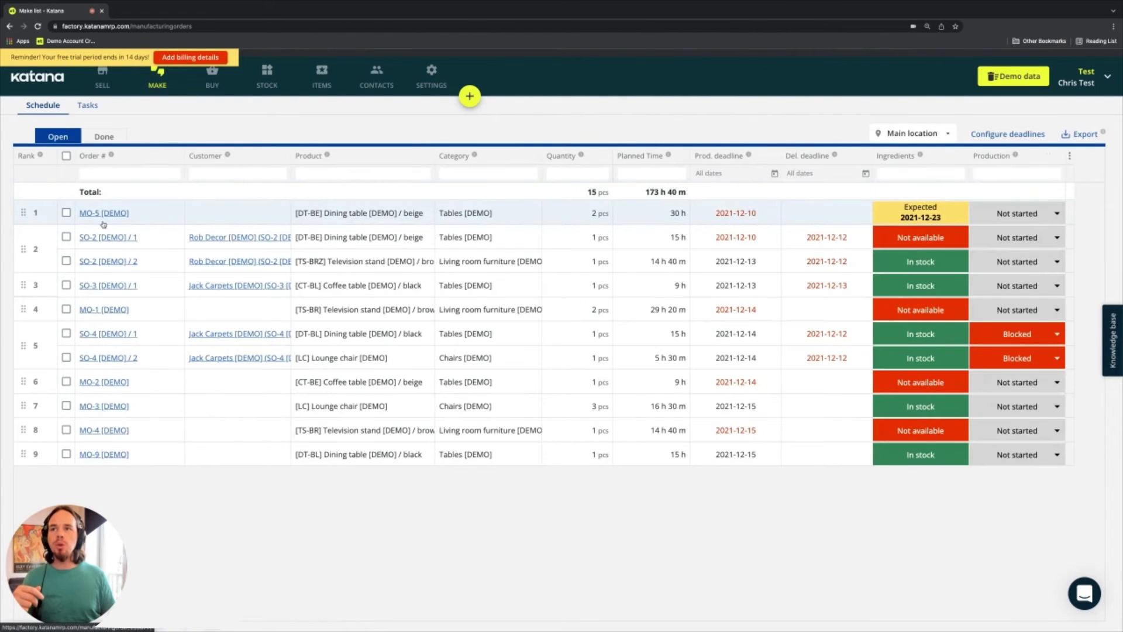
# Examine the beige paint's stock commitments from the rank 1 order for 2 beige dining tables and return to the schedule.
pyautogui.click(111, 215)
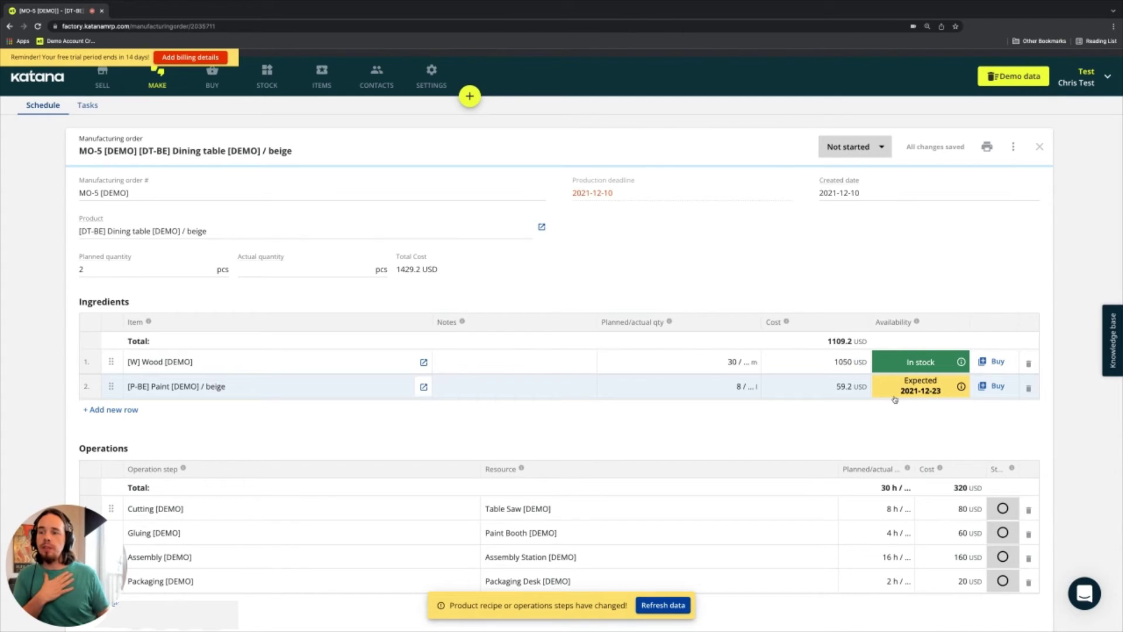
pyautogui.click(961, 387)
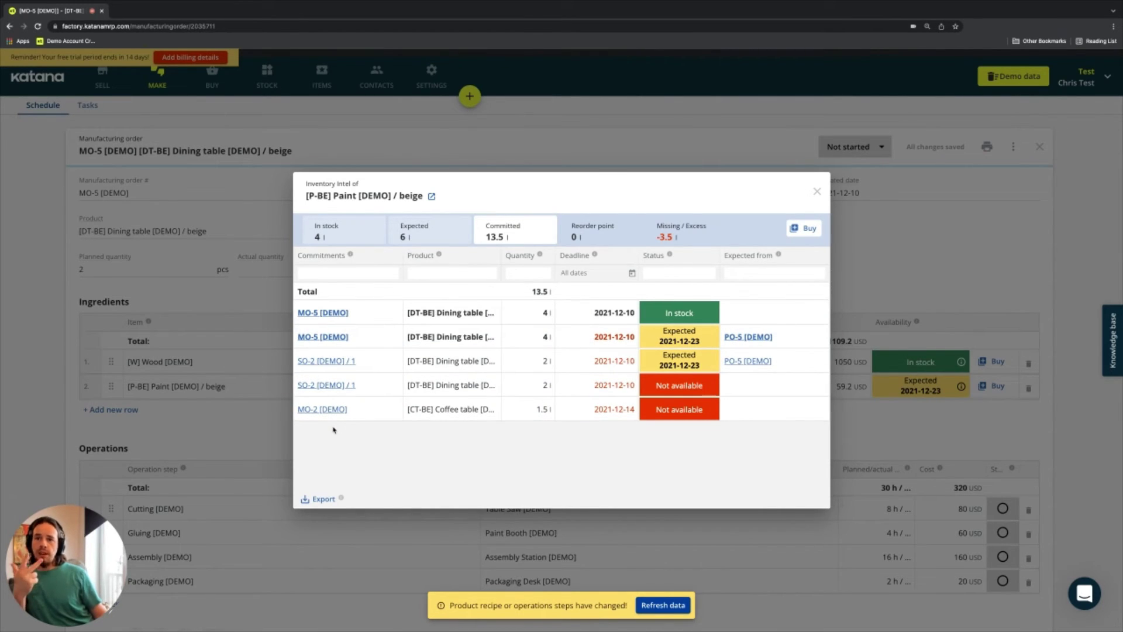
pyautogui.click(817, 192)
pyautogui.click(156, 83)
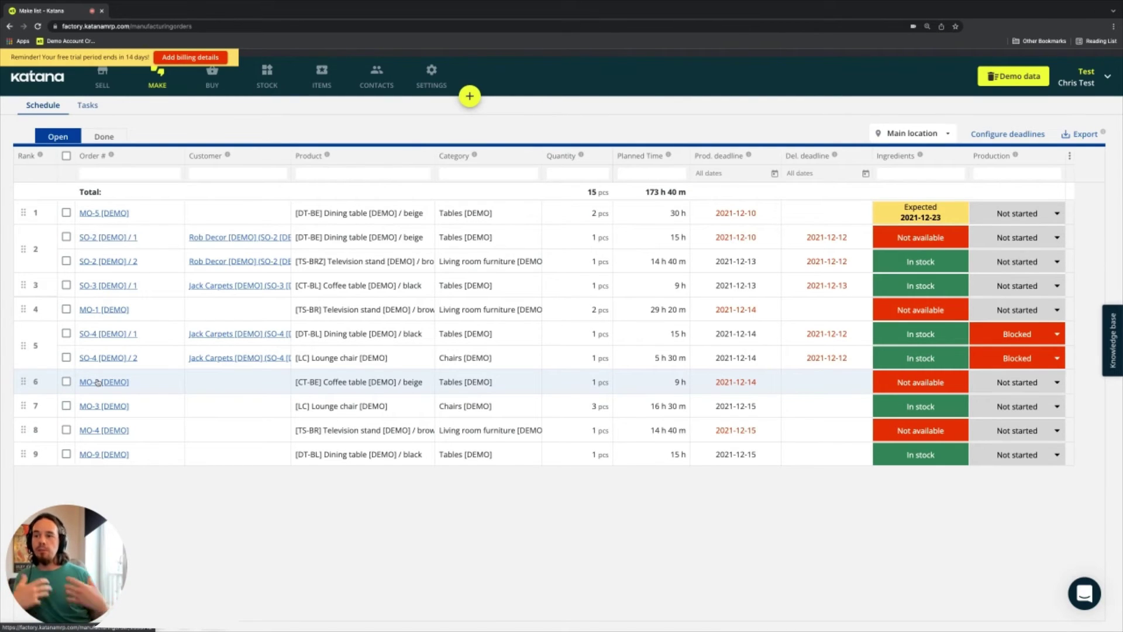
pyautogui.click(122, 213)
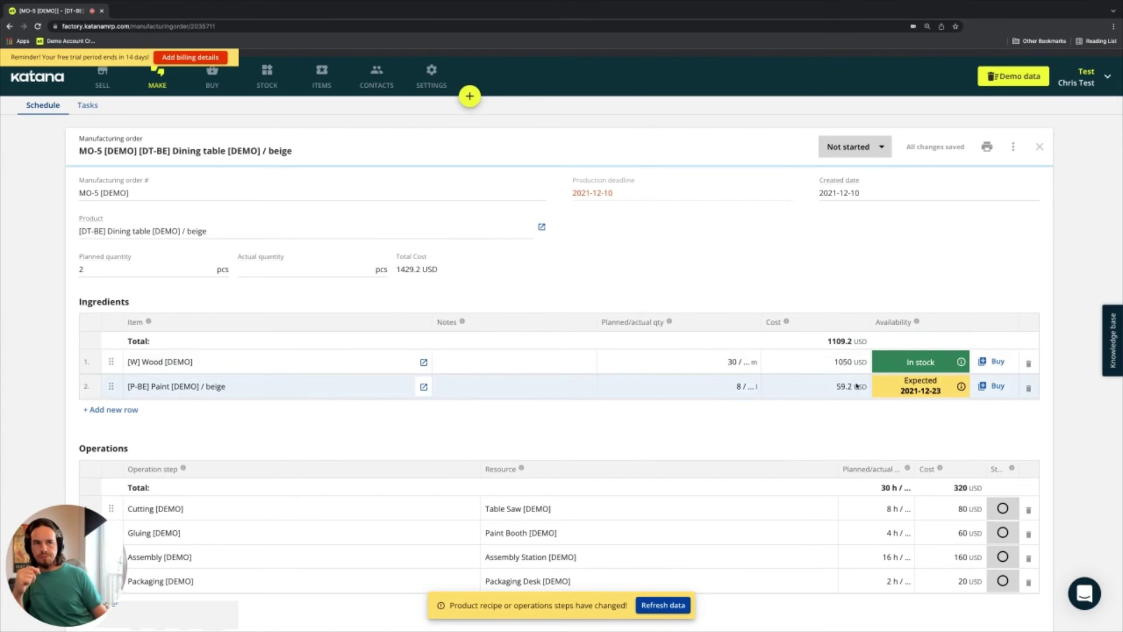
pyautogui.click(962, 387)
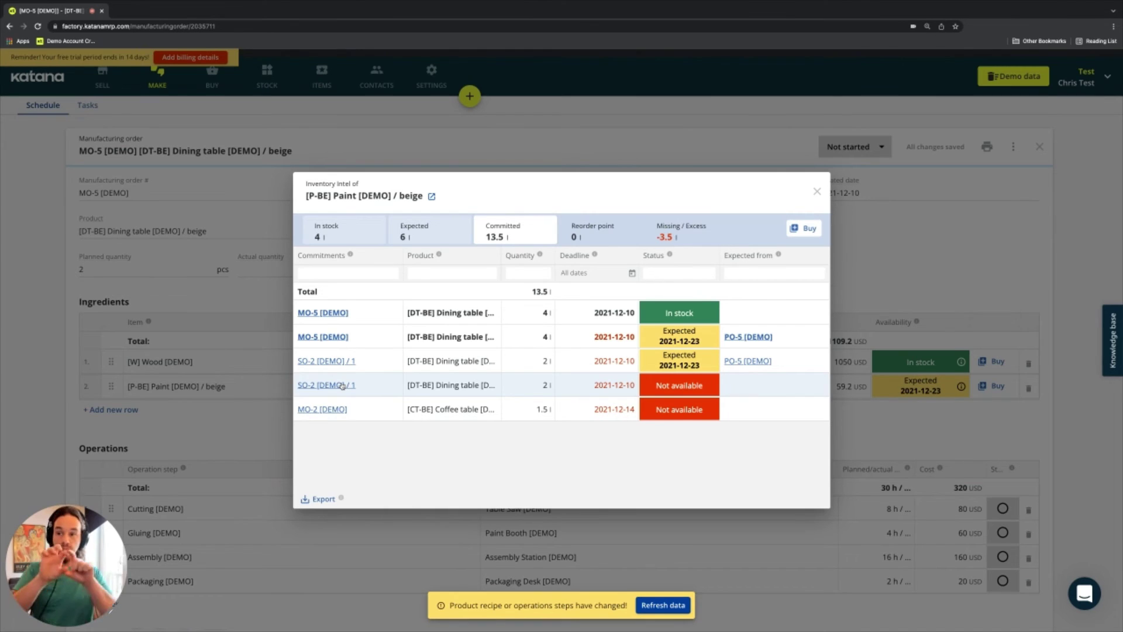
pyautogui.click(818, 191)
pyautogui.click(154, 72)
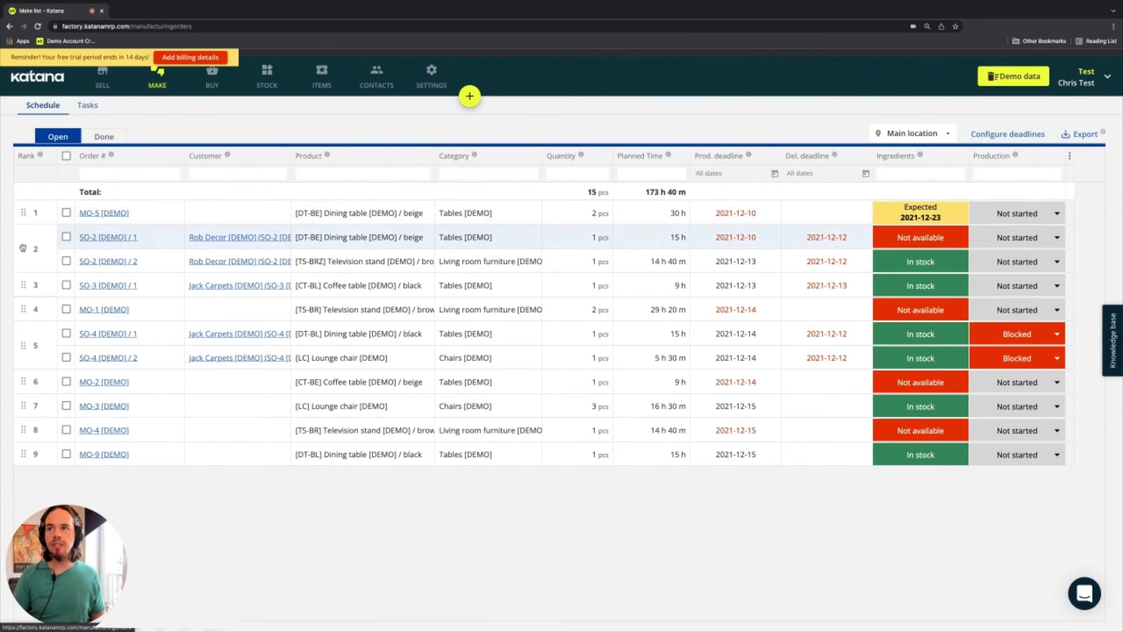
# Move the 2-piece beige dining table order down to rank 2 and review the beige paint's commitments from the rank 1 dining table order.
pyautogui.moveTo(23, 214); pyautogui.dragTo(20, 272)
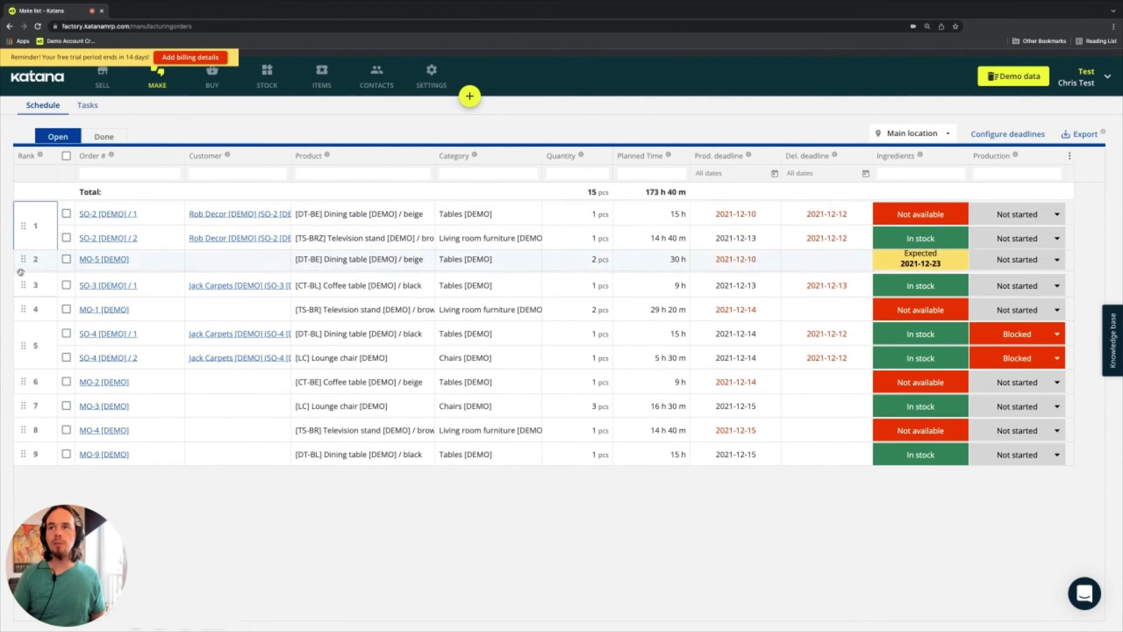
pyautogui.click(122, 216)
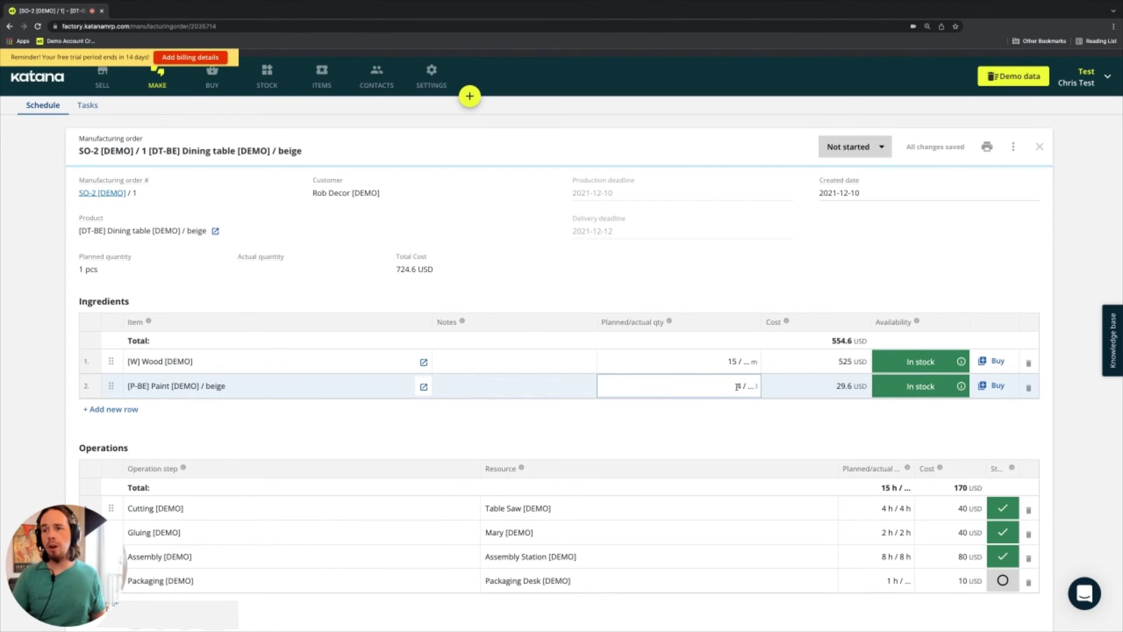
pyautogui.click(921, 386)
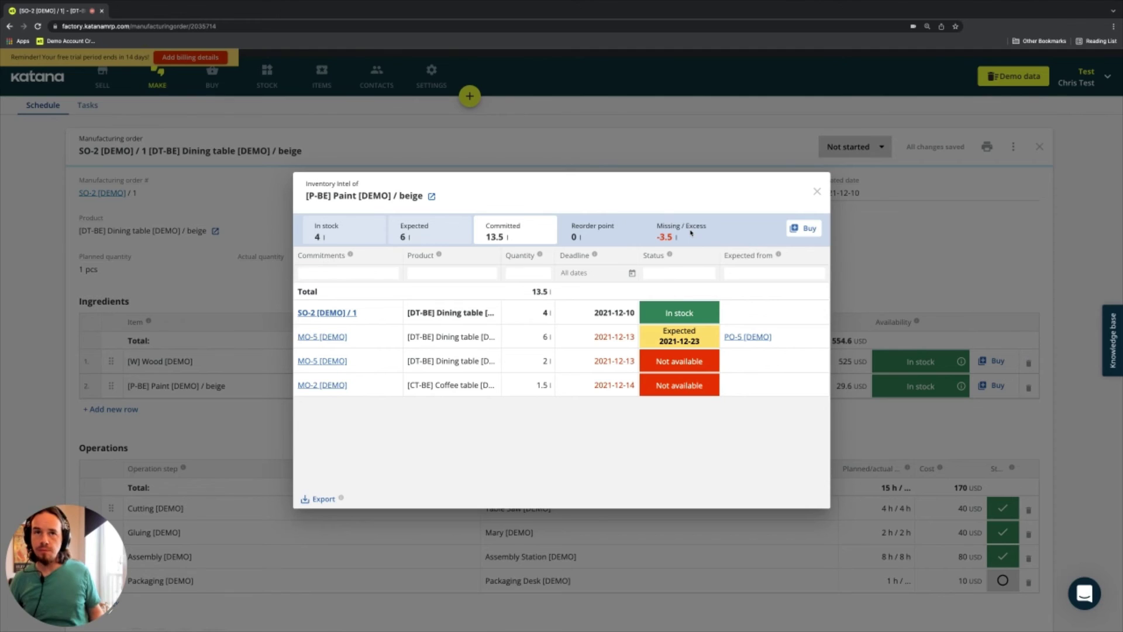
pyautogui.click(817, 191)
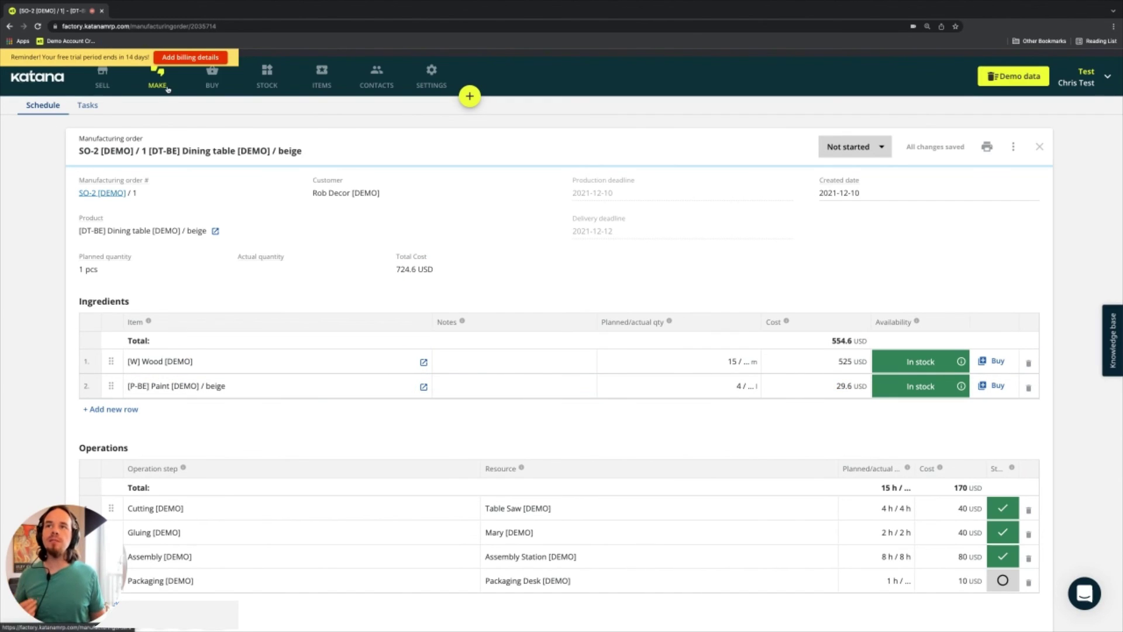
pyautogui.click(37, 106)
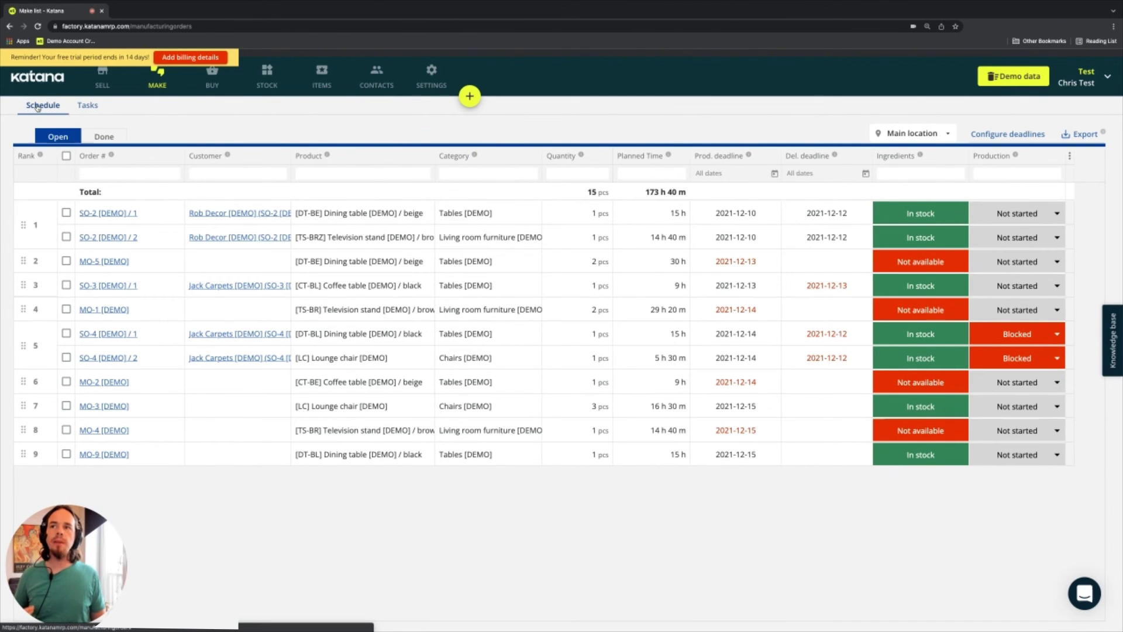
# Move the order for 2 beige dining tables back up to rank 1 in the schedule.
pyautogui.moveTo(23, 261); pyautogui.dragTo(21, 213)
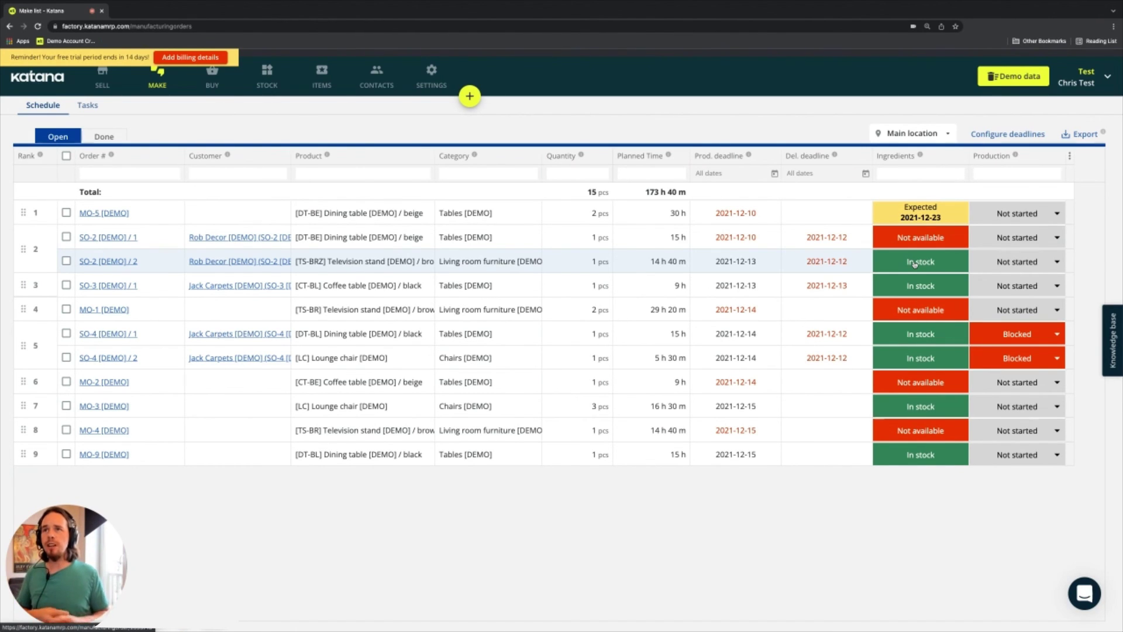
# View the open sales orders, and read the help note for the Ingredients column of the manufacturing schedule.
pyautogui.click(102, 80)
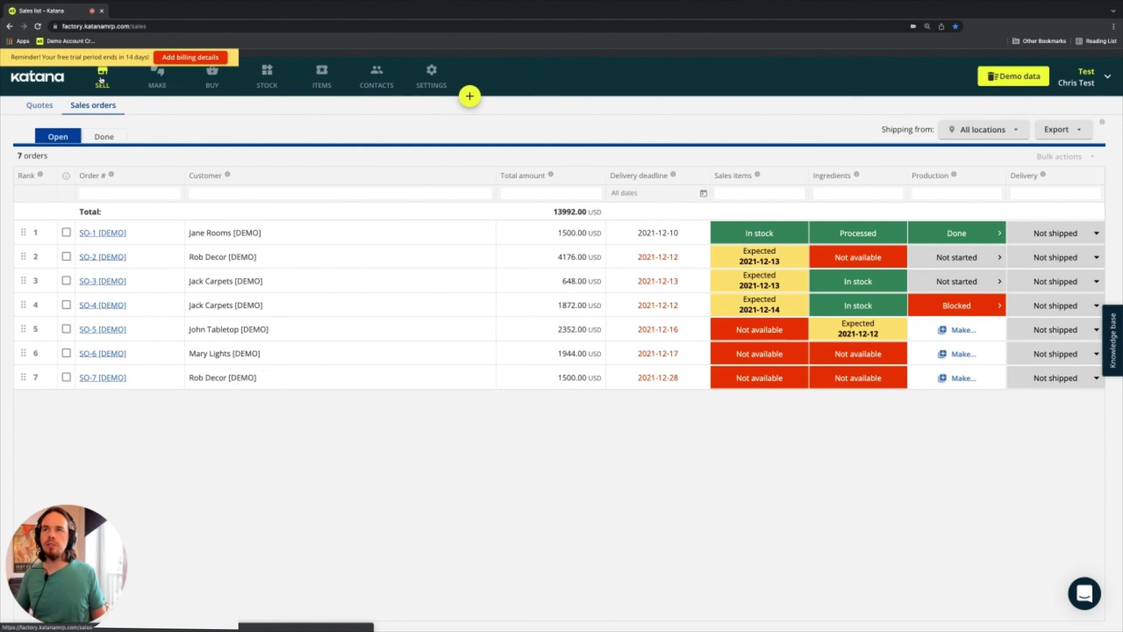
pyautogui.click(154, 86)
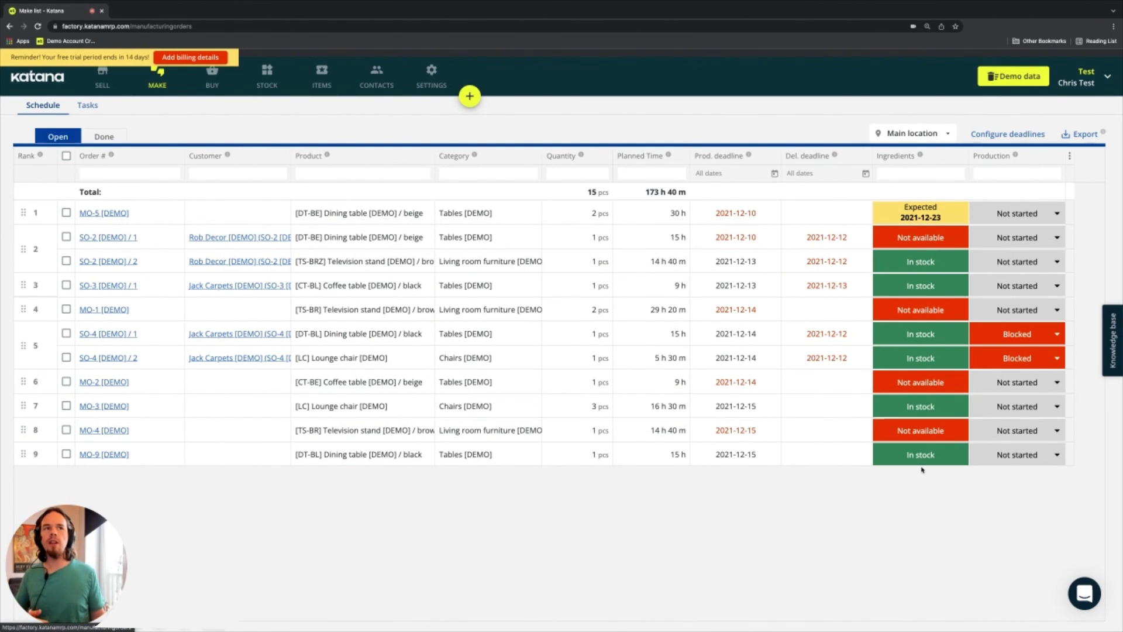
pyautogui.click(920, 156)
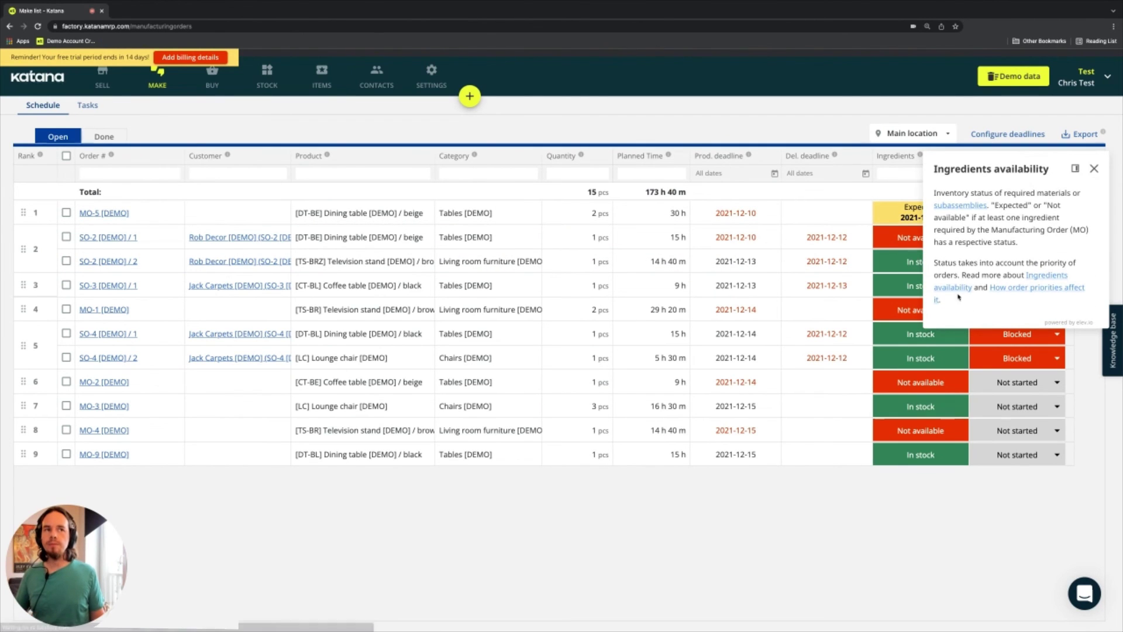